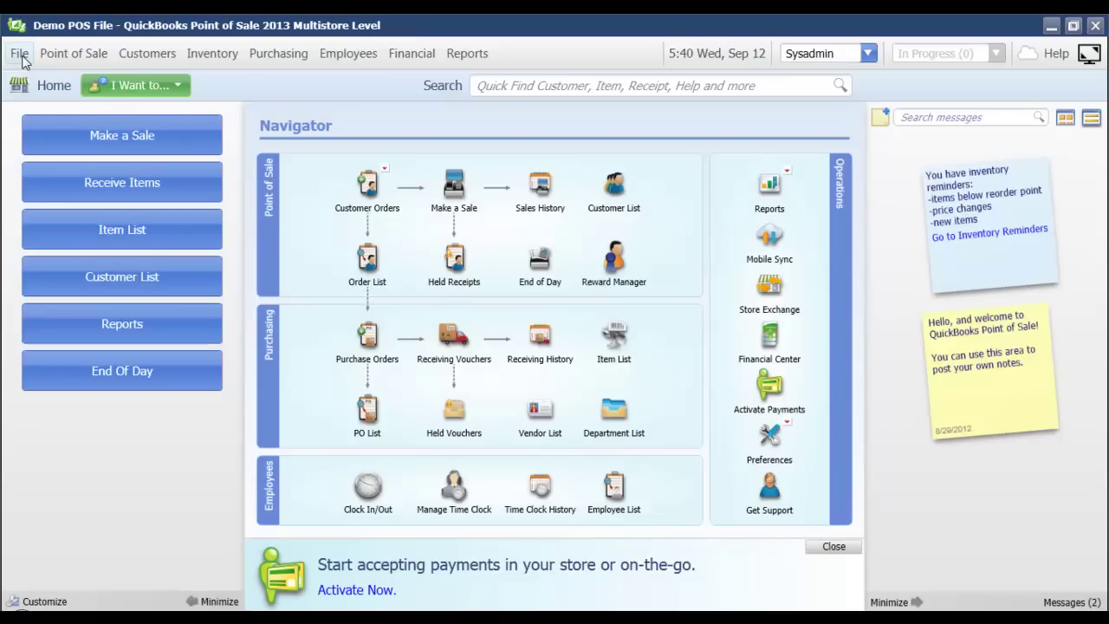
- Open Practice Mode using a copy of the real Demo POS File company
{"action": "left_click", "coordinate": [20, 55]}
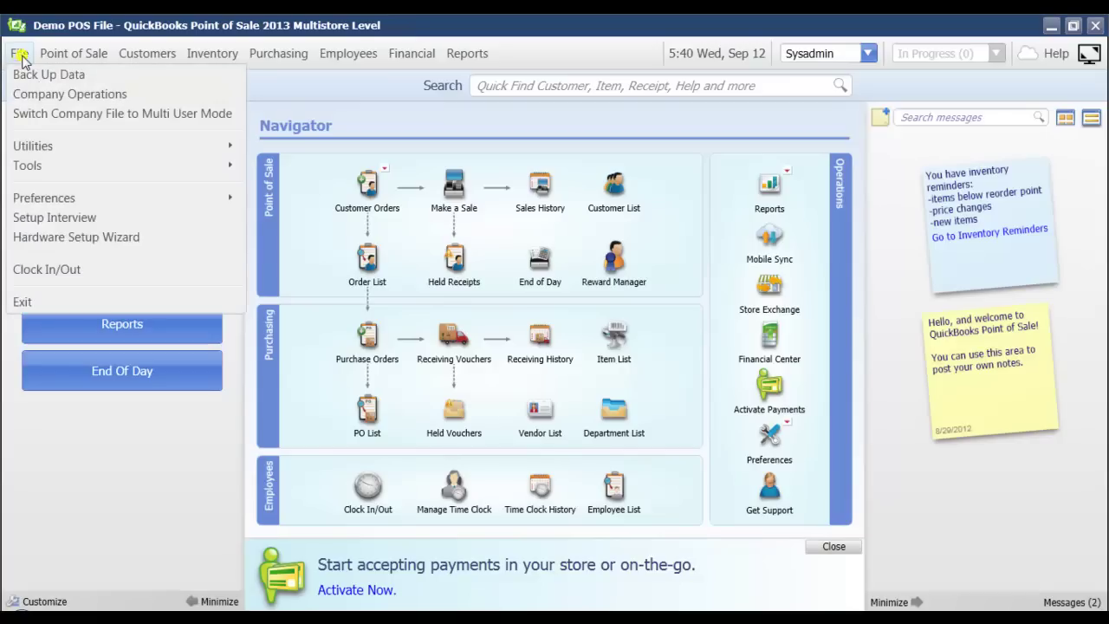
{"action": "left_click", "coordinate": [48, 95]}
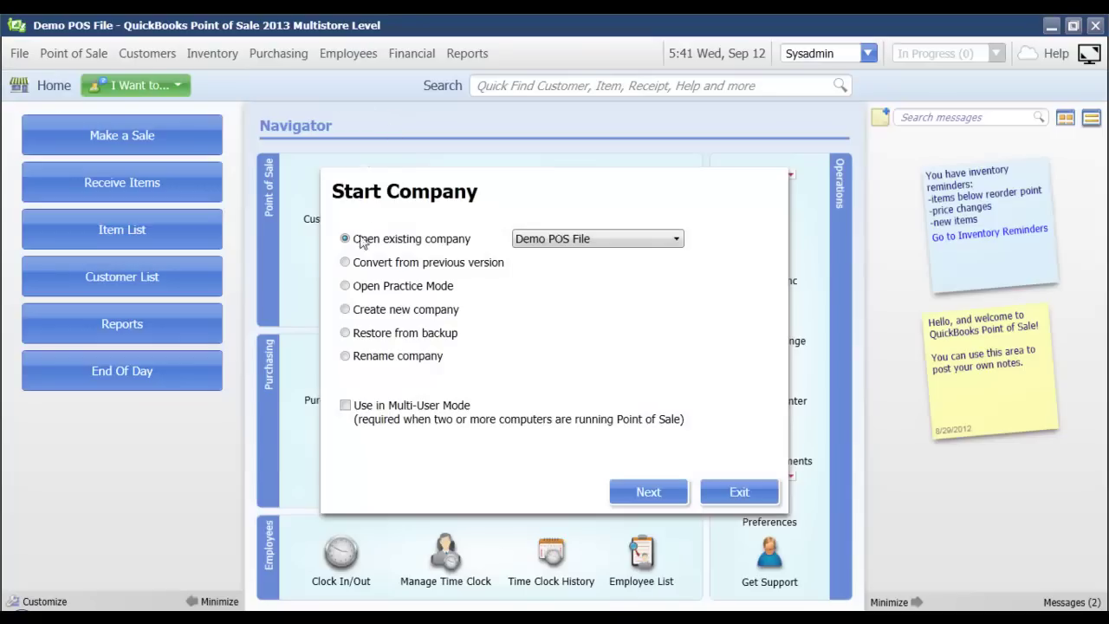
{"action": "left_click", "coordinate": [360, 289]}
{"action": "left_click", "coordinate": [649, 494]}
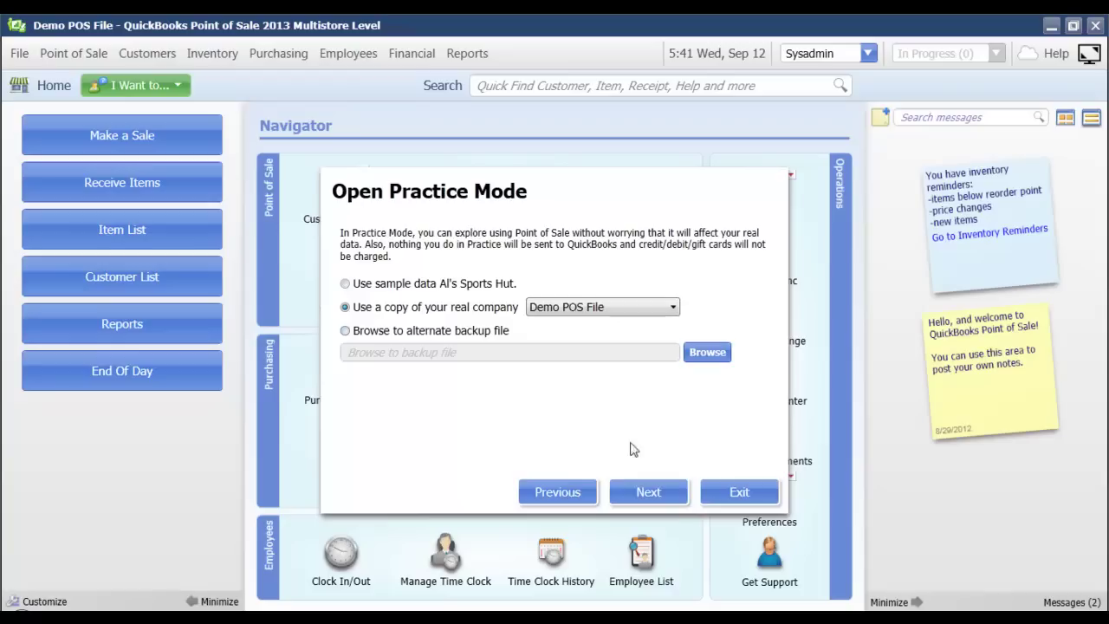
{"action": "left_click", "coordinate": [670, 492]}
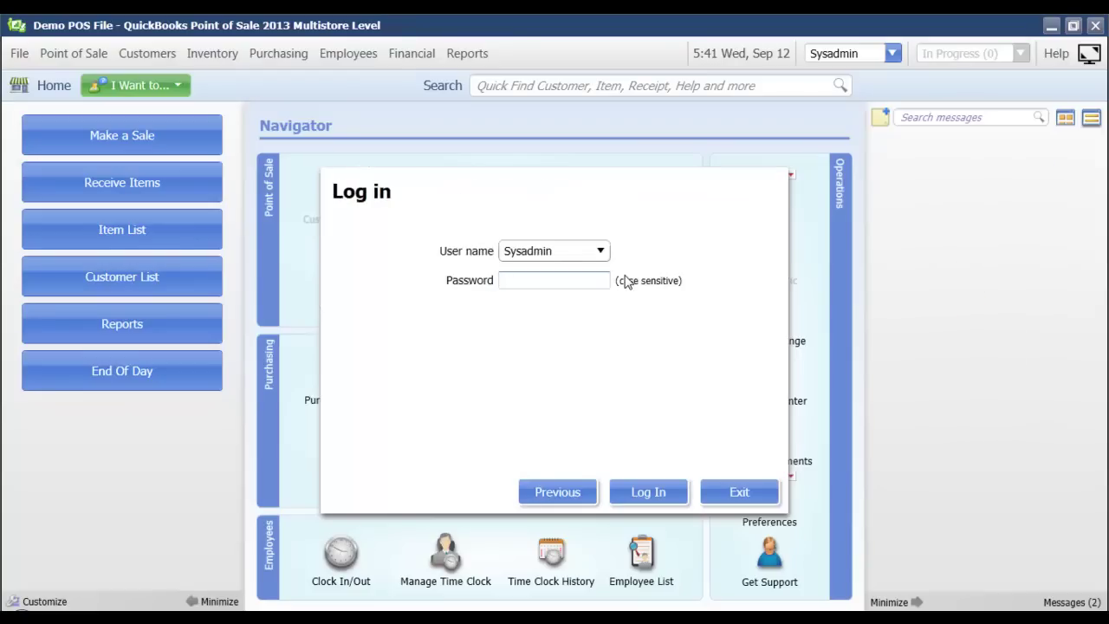
- Log in as Sysadmin with the administrator password and accept the 9/12/2012 practice date
{"action": "type", "text": "1"}
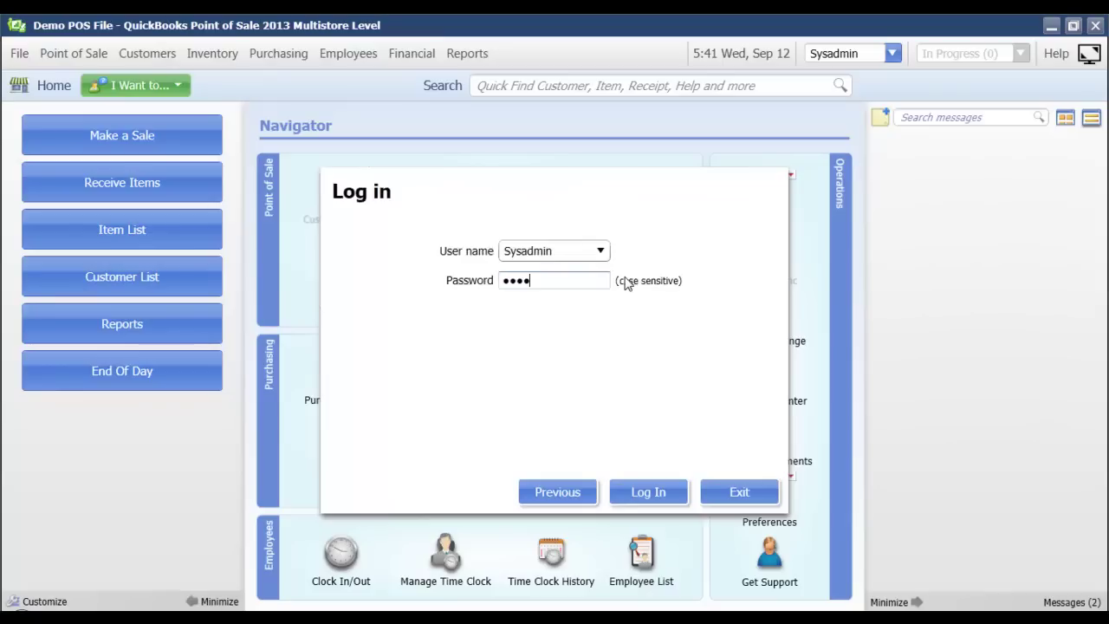
{"action": "left_click", "coordinate": [647, 492]}
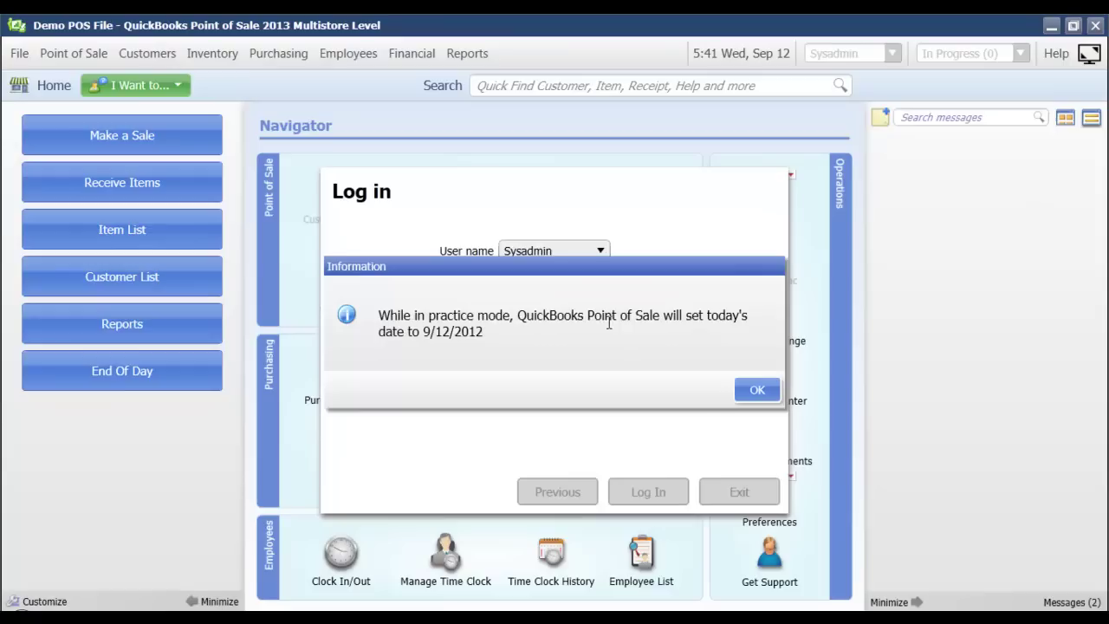
{"action": "left_click", "coordinate": [765, 394]}
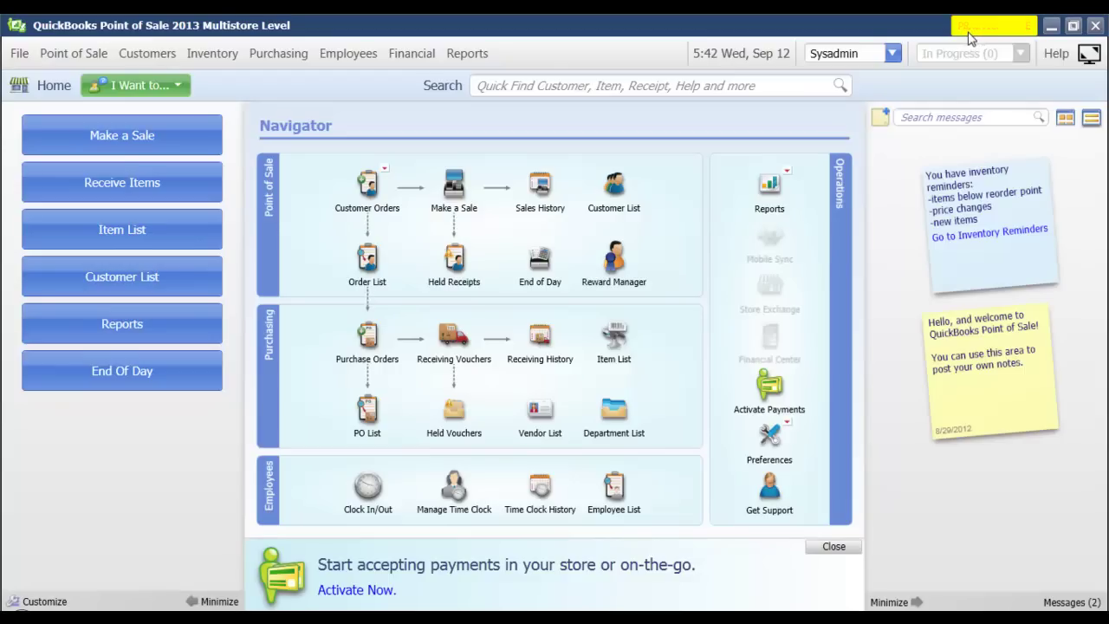
- Start a new sales receipt with 5 Cable Installation at 115.00 each
{"action": "left_click", "coordinate": [444, 249]}
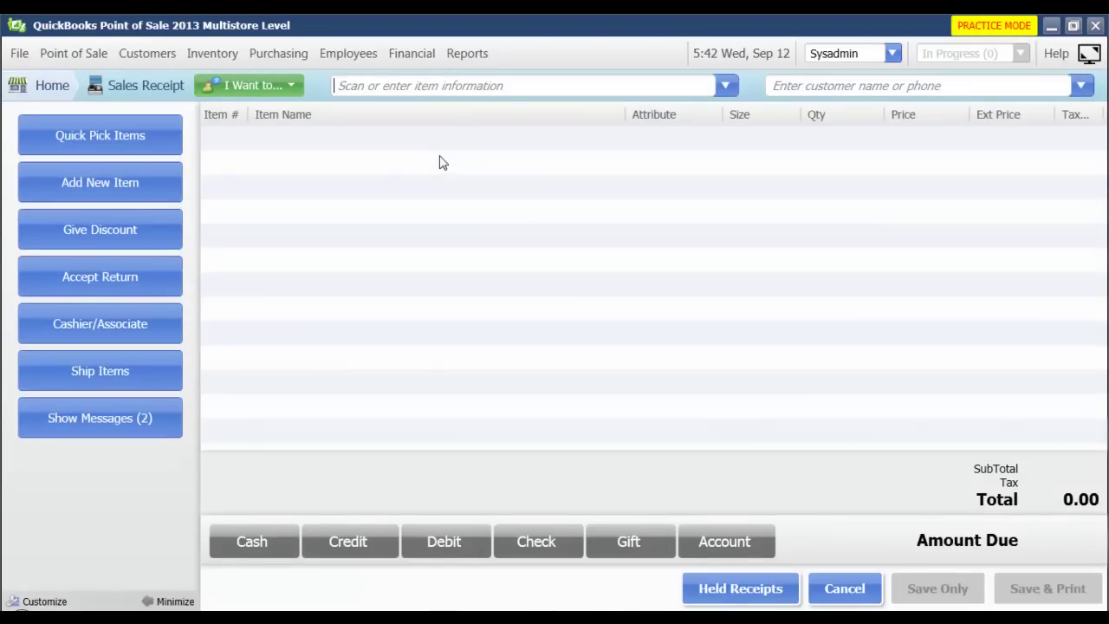
{"action": "left_click", "coordinate": [48, 87]}
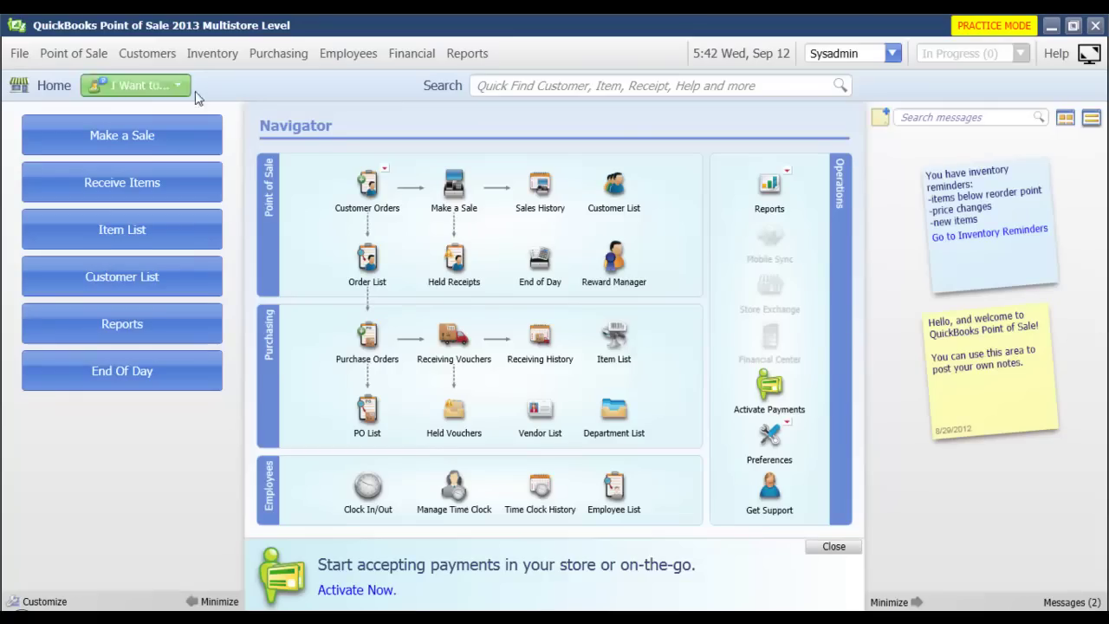
{"action": "left_click", "coordinate": [459, 205]}
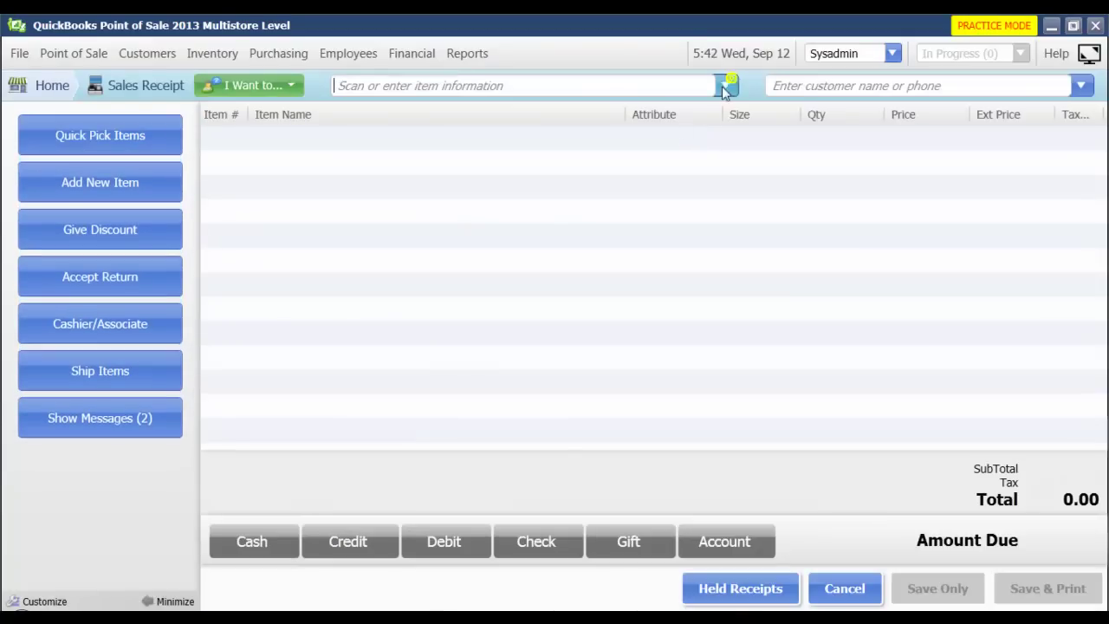
{"action": "left_click", "coordinate": [724, 86]}
{"action": "left_click", "coordinate": [460, 317]}
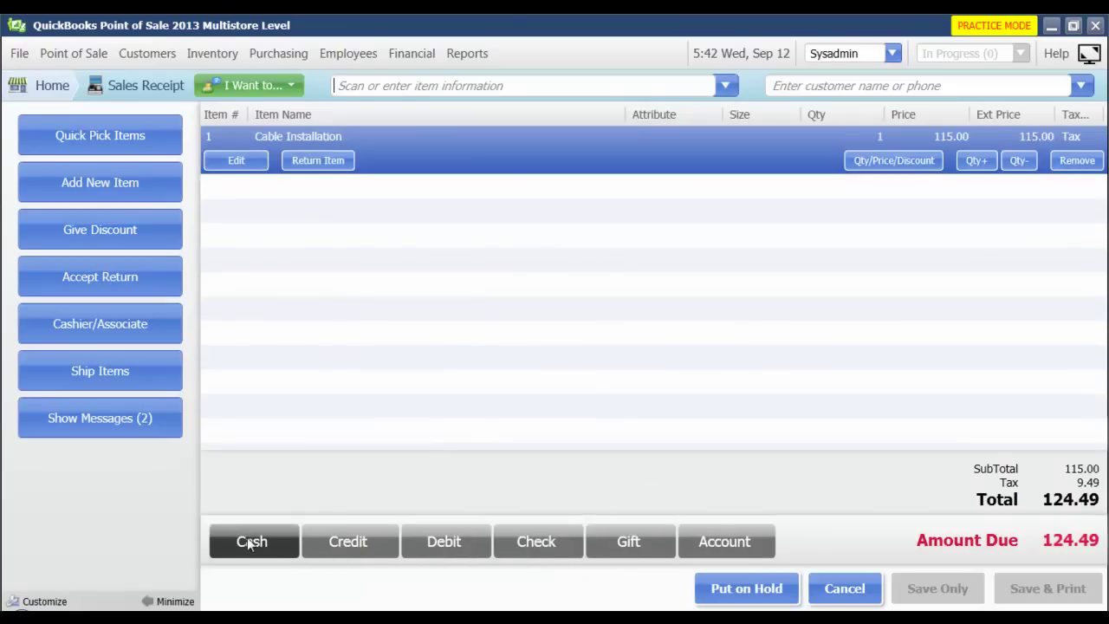
{"action": "left_click", "coordinate": [982, 160]}
{"action": "left_click", "coordinate": [983, 160]}
{"action": "left_click", "coordinate": [982, 160]}
{"action": "left_click", "coordinate": [985, 161]}
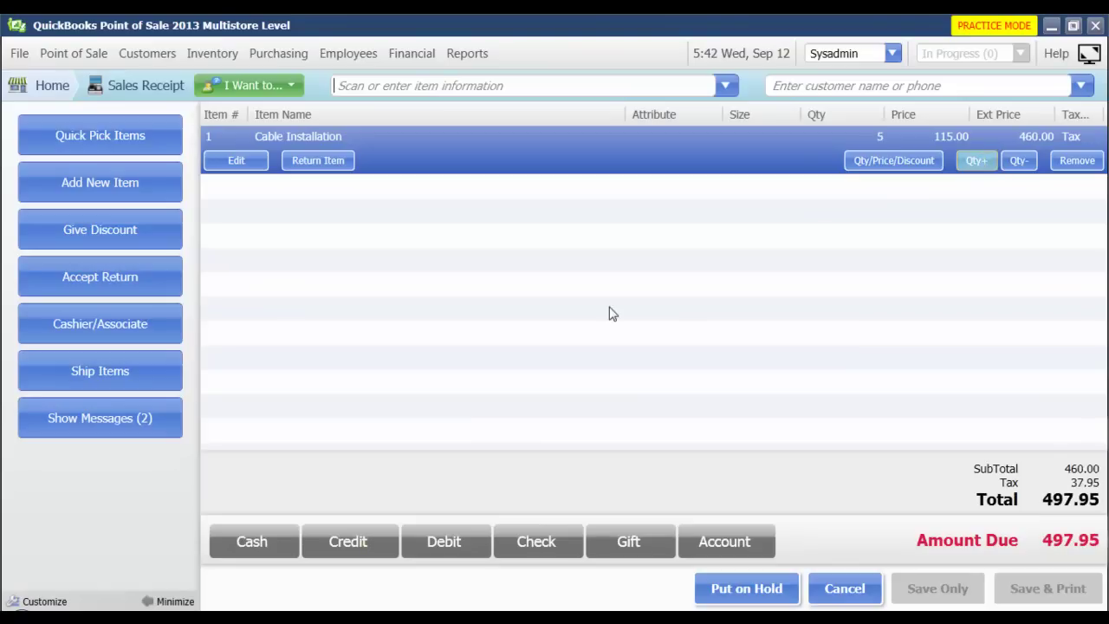
- Pay the 622.44 total in cash and save the practice sale
{"action": "left_click", "coordinate": [244, 542]}
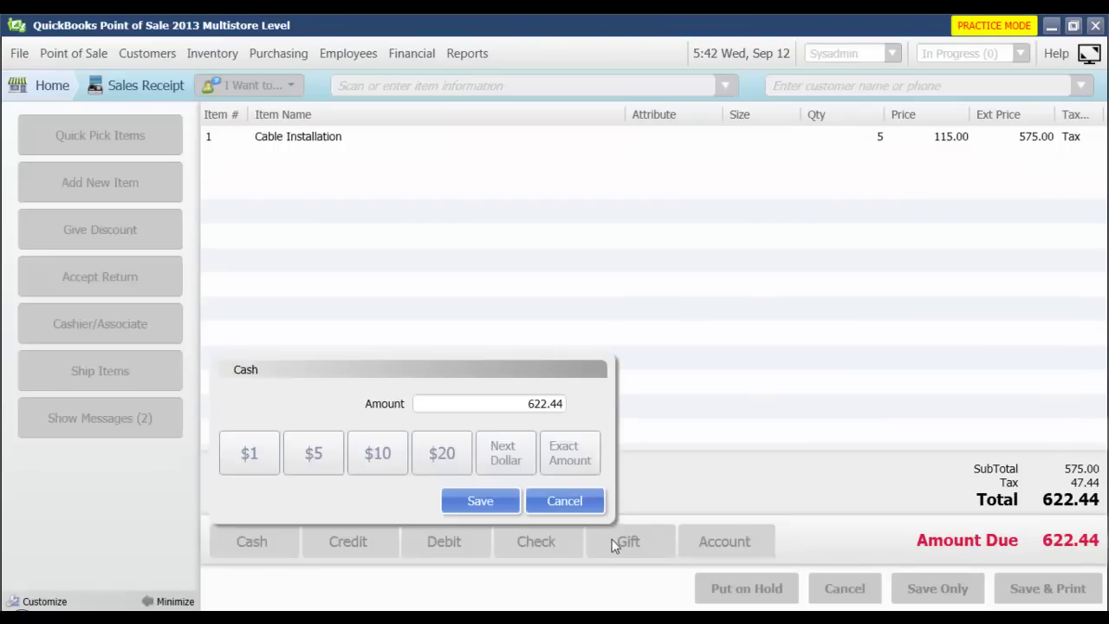
{"action": "left_click", "coordinate": [485, 506]}
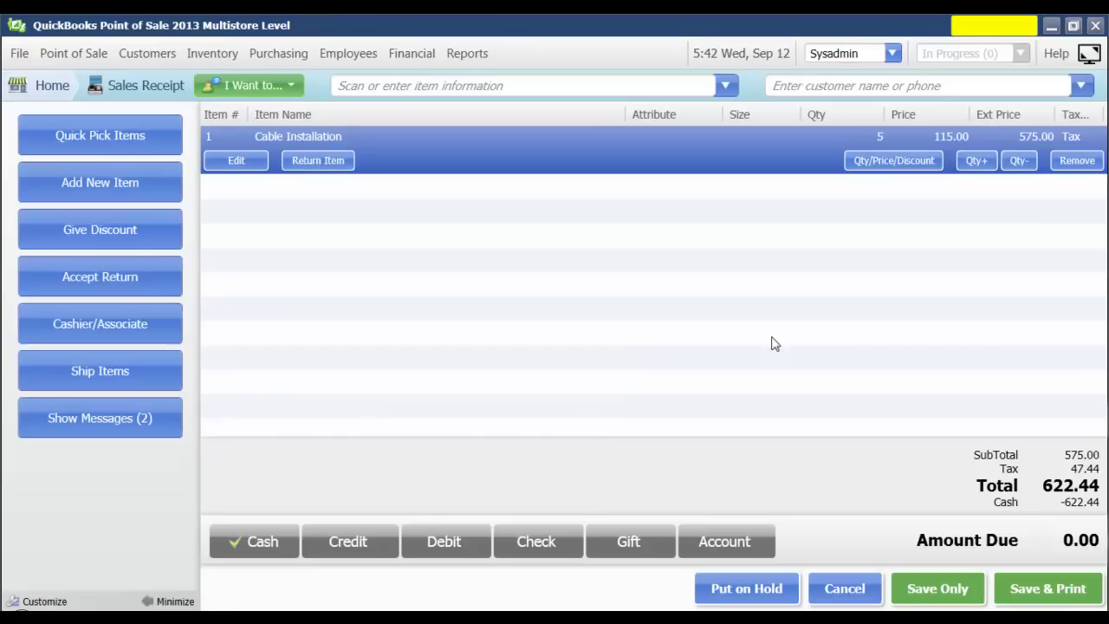
{"action": "left_click", "coordinate": [951, 587]}
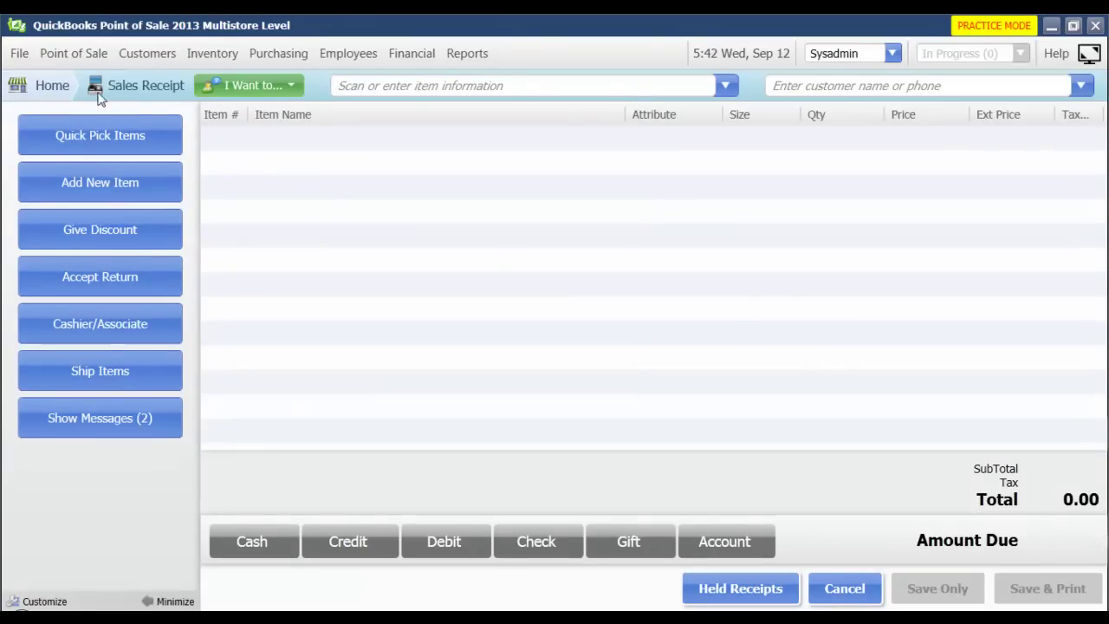
- Reopen the real Demo POS File company and log in with the administrator password
{"action": "left_click", "coordinate": [48, 86]}
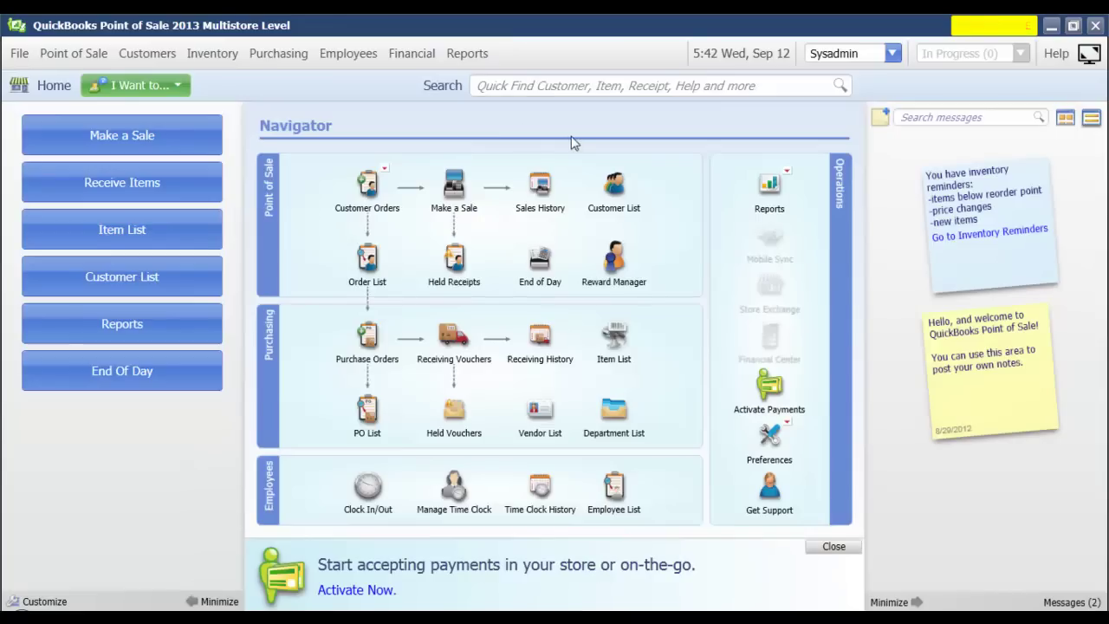
{"action": "left_click", "coordinate": [19, 56]}
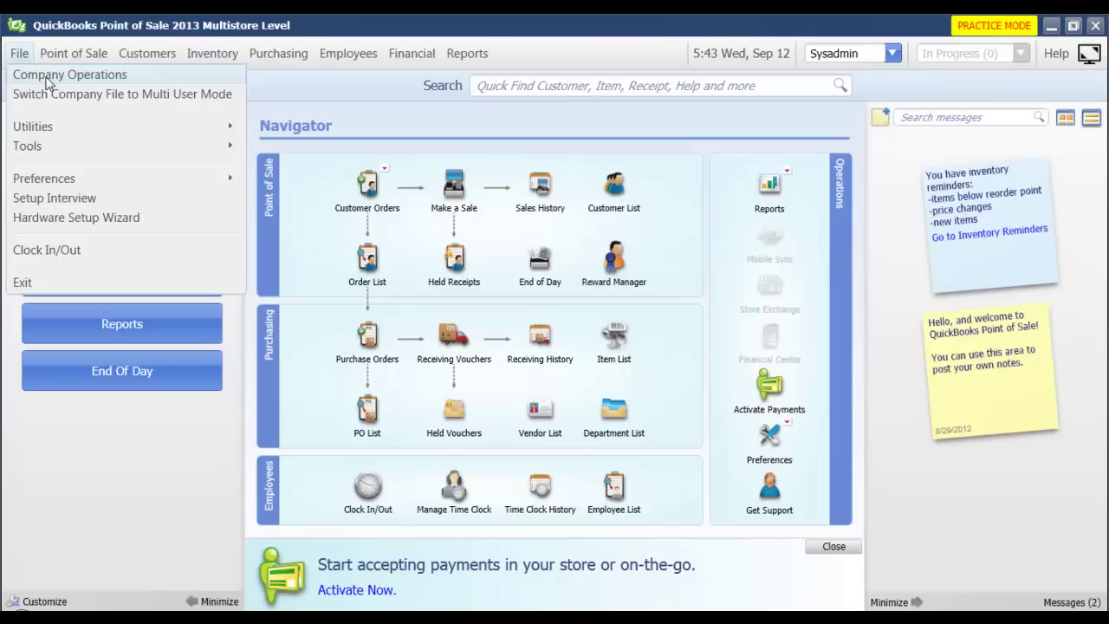
{"action": "left_click", "coordinate": [48, 76]}
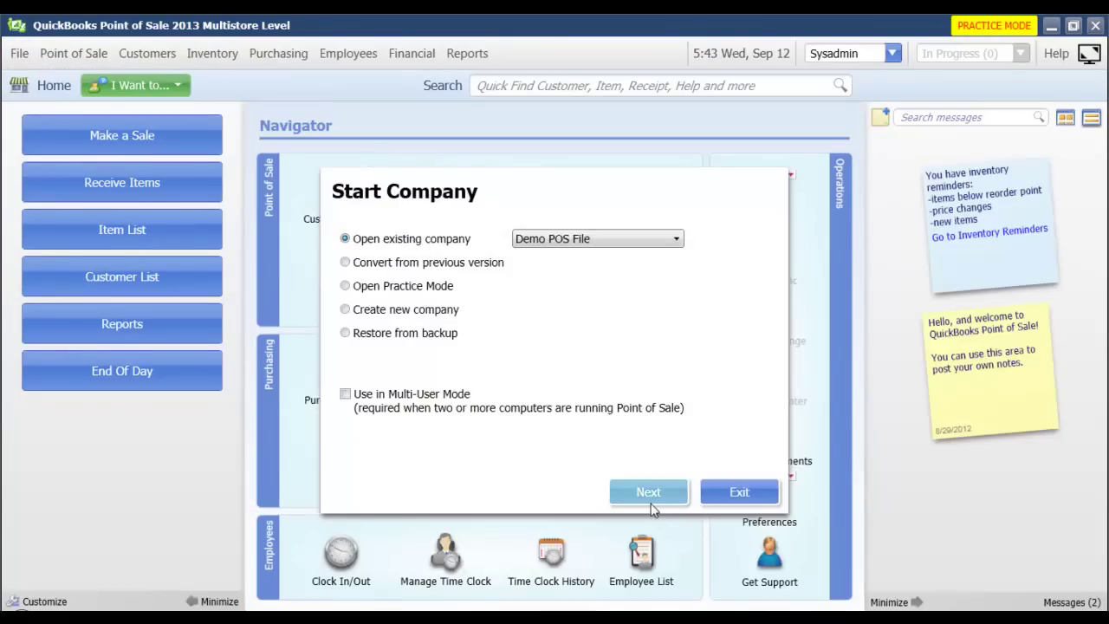
{"action": "left_click", "coordinate": [648, 492]}
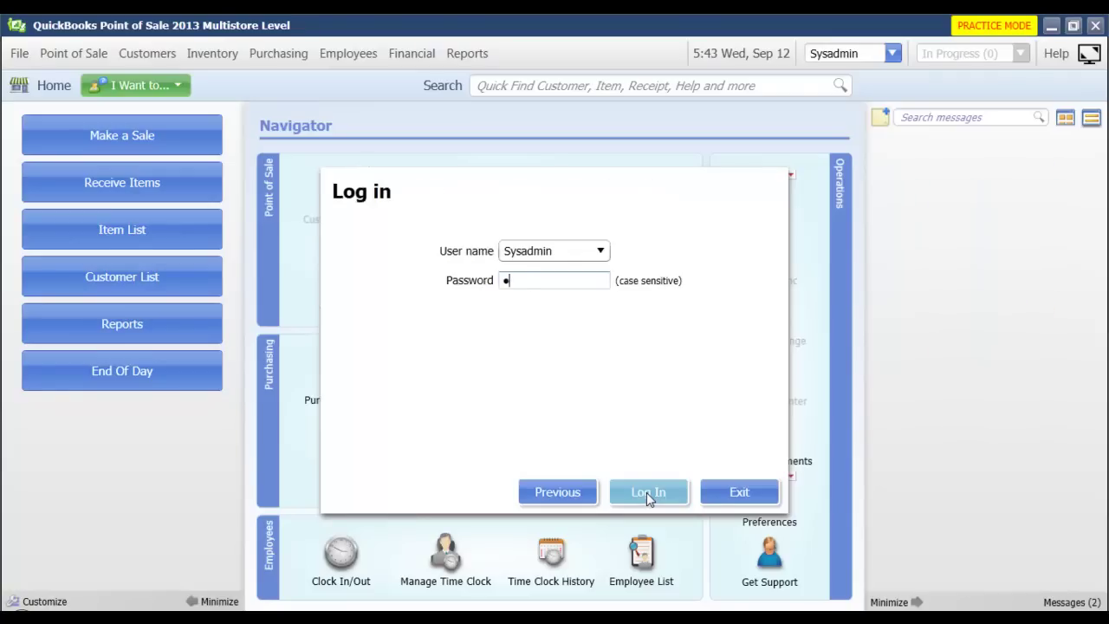
{"action": "type", "text": "***"}
{"action": "left_click", "coordinate": [649, 492]}
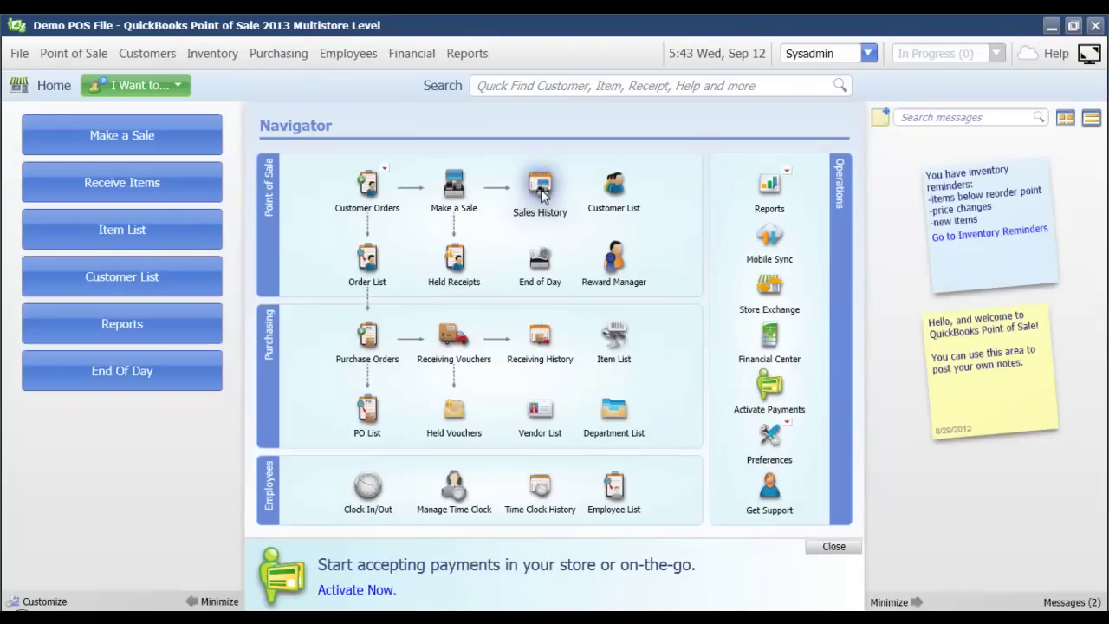
{"action": "left_click", "coordinate": [541, 191]}
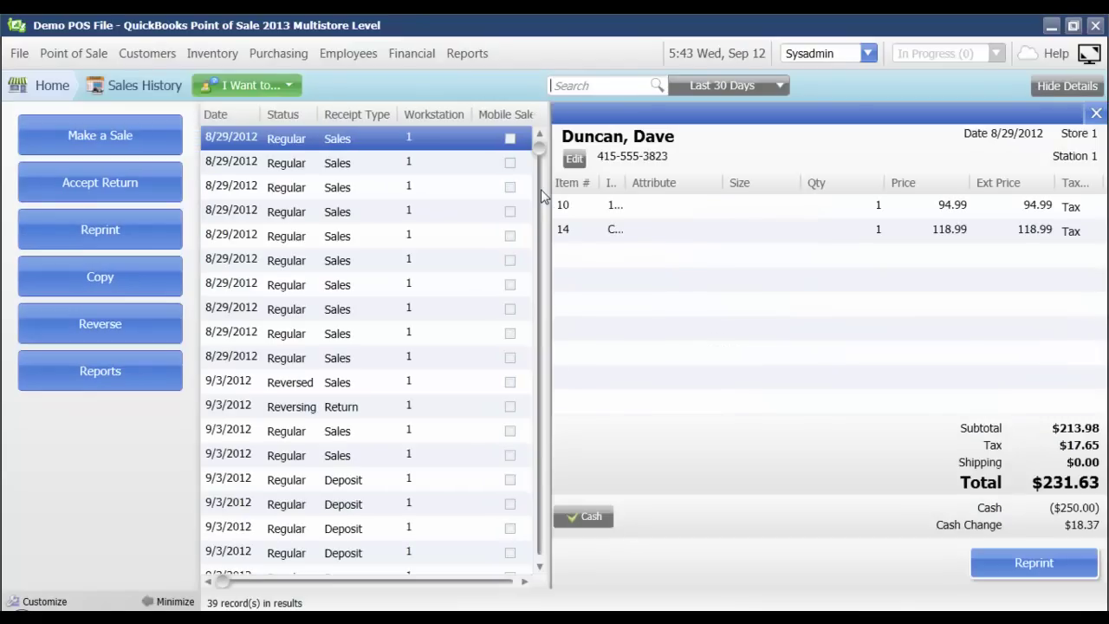
{"action": "left_click", "coordinate": [777, 86]}
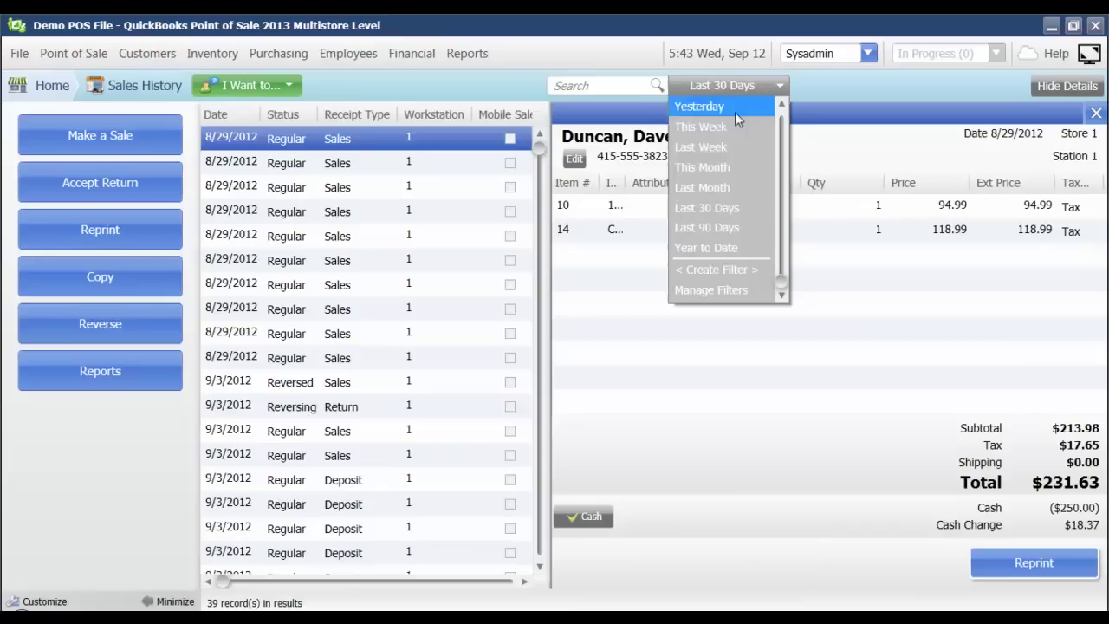
{"action": "left_click", "coordinate": [781, 111]}
{"action": "left_click", "coordinate": [780, 87]}
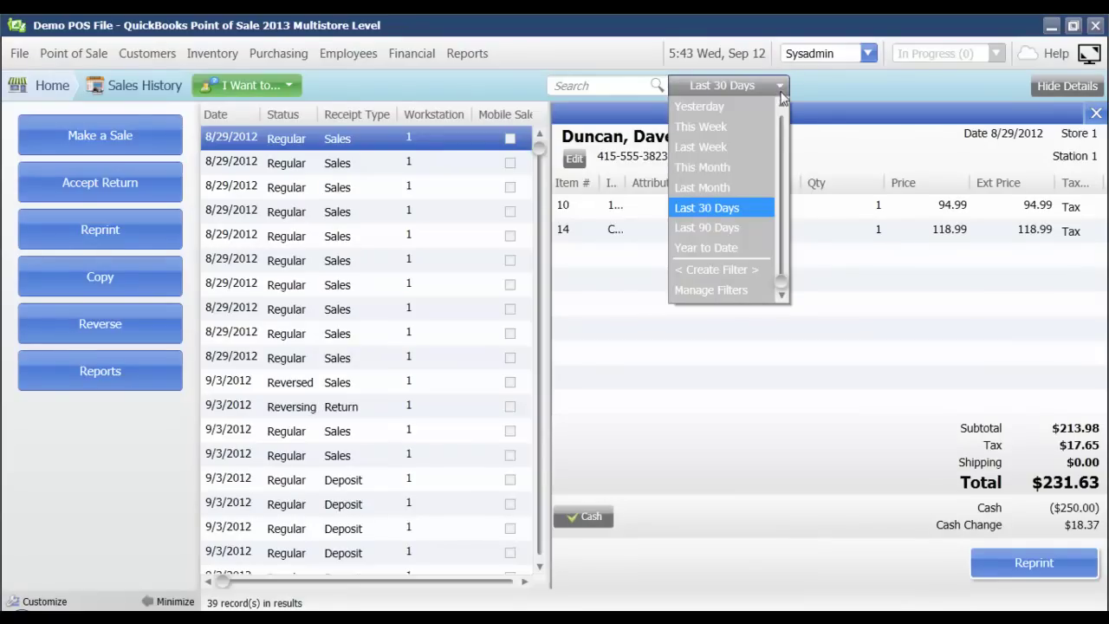
{"action": "scroll", "coordinate": [784, 121], "scroll_direction": "up", "scroll_amount": 2}
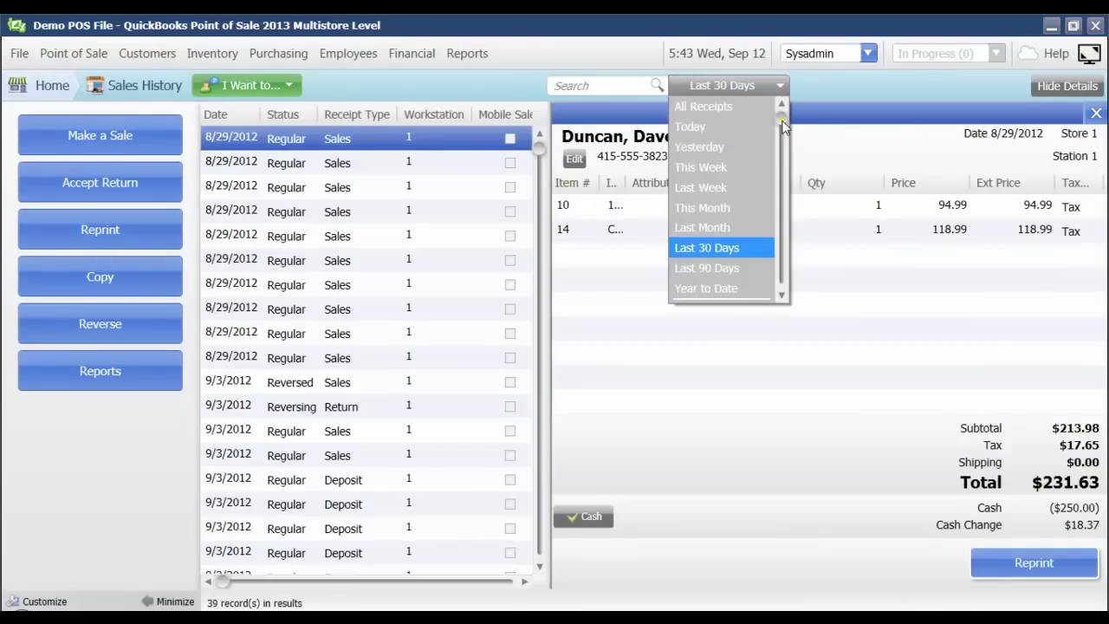
{"action": "left_click", "coordinate": [726, 129]}
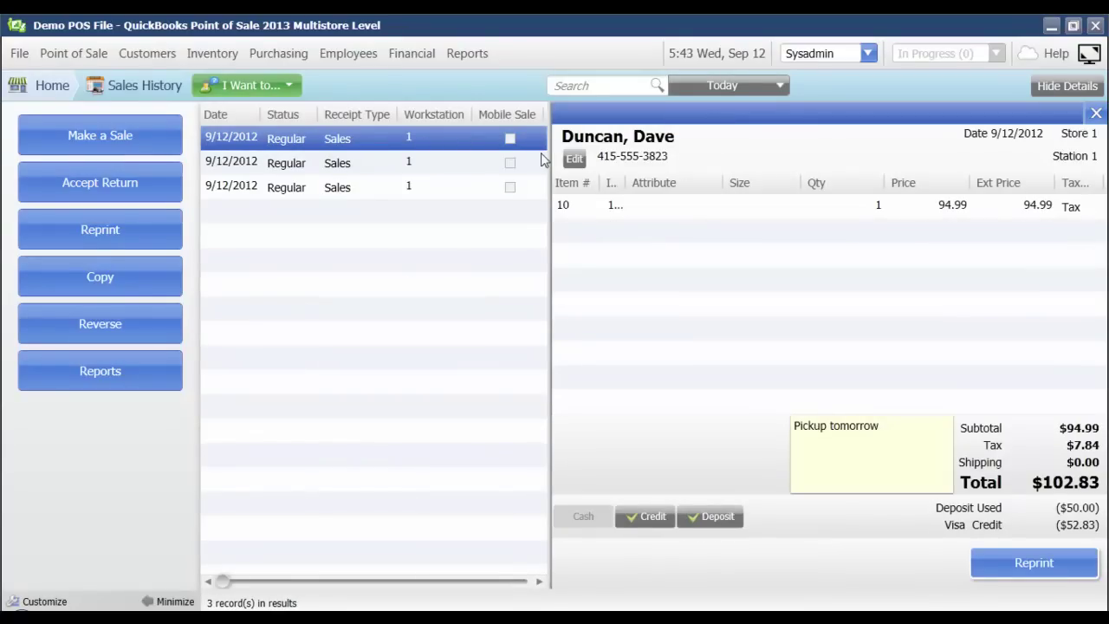
{"action": "left_click", "coordinate": [417, 165]}
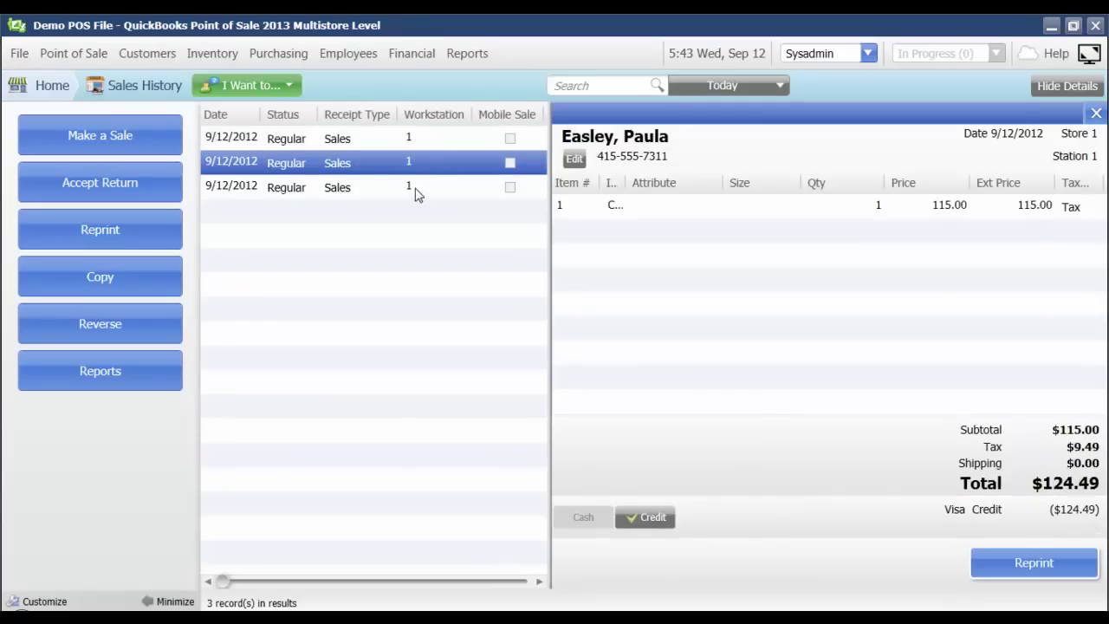
{"action": "left_click", "coordinate": [417, 192]}
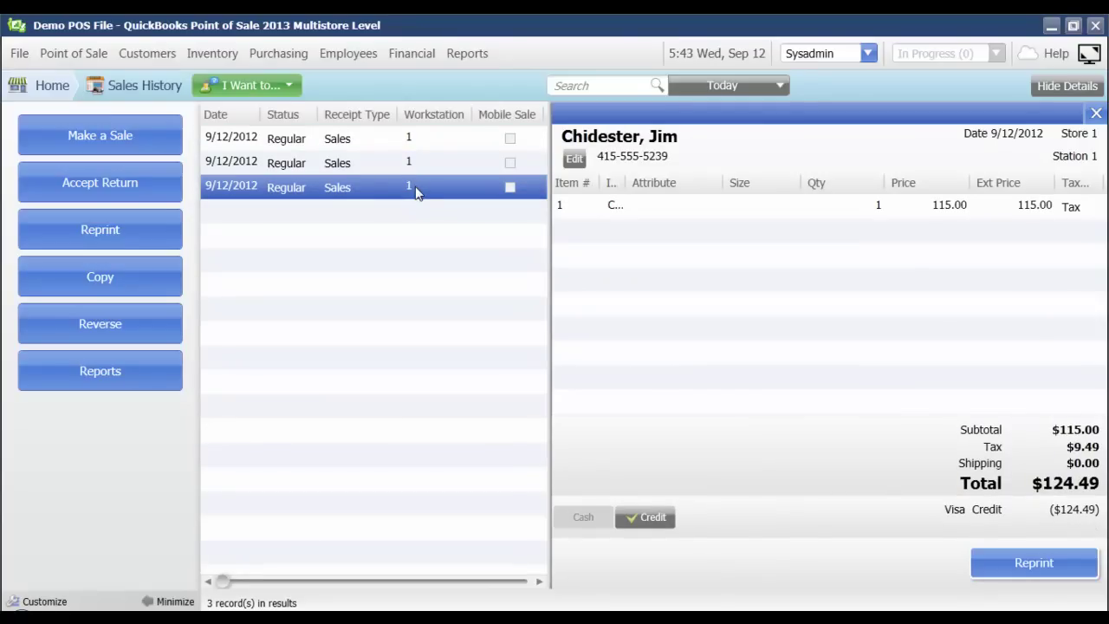
{"action": "left_click", "coordinate": [52, 87]}
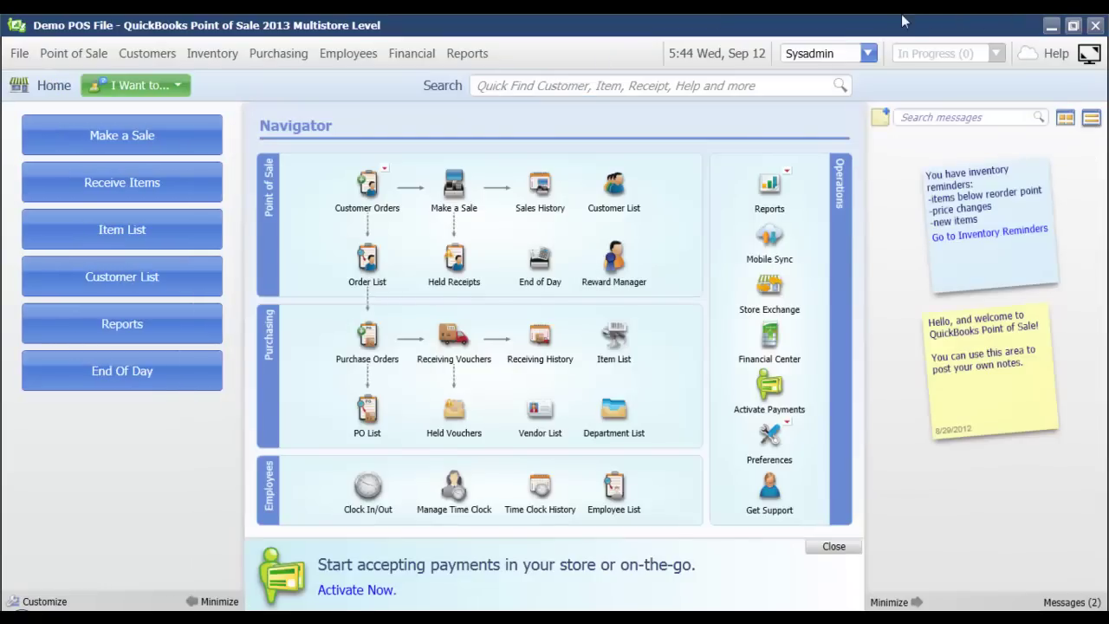